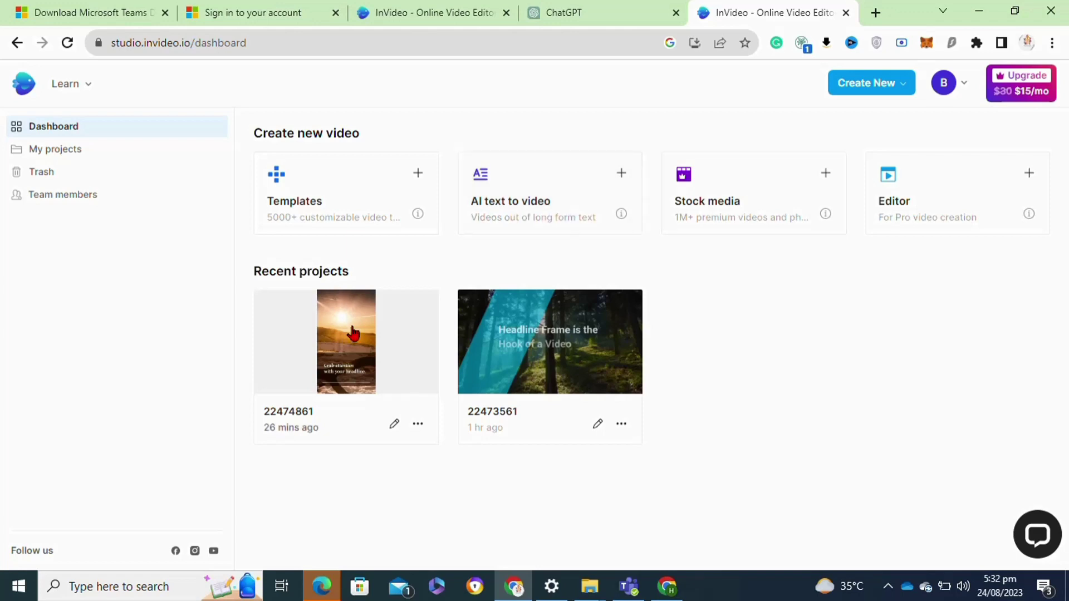
# Open project 22473561 and switch from the storyboard to the timeline Editor view
pyautogui.click(568, 340)
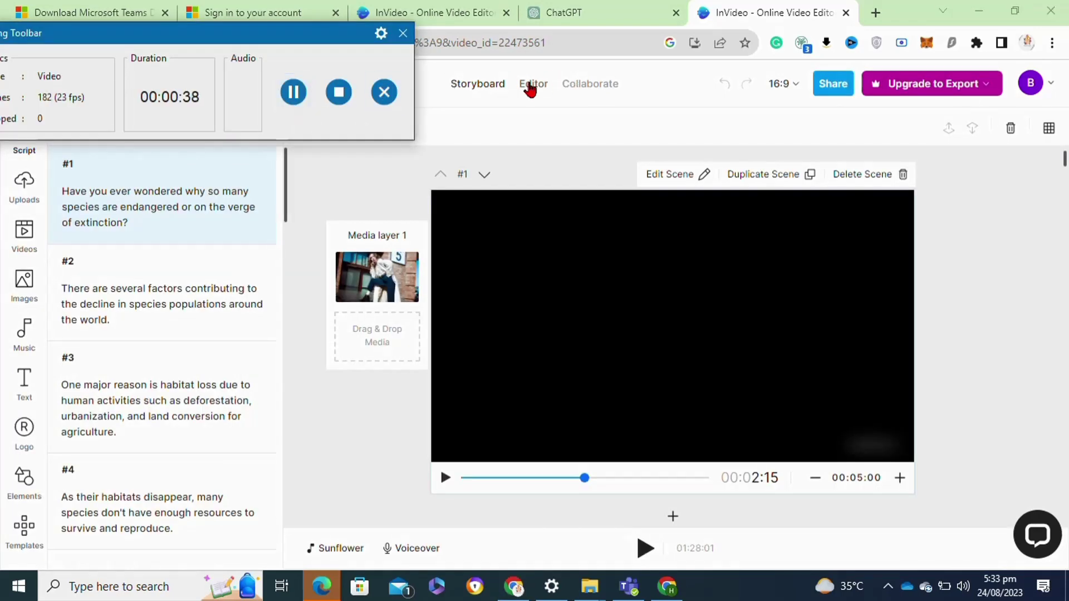
pyautogui.click(528, 87)
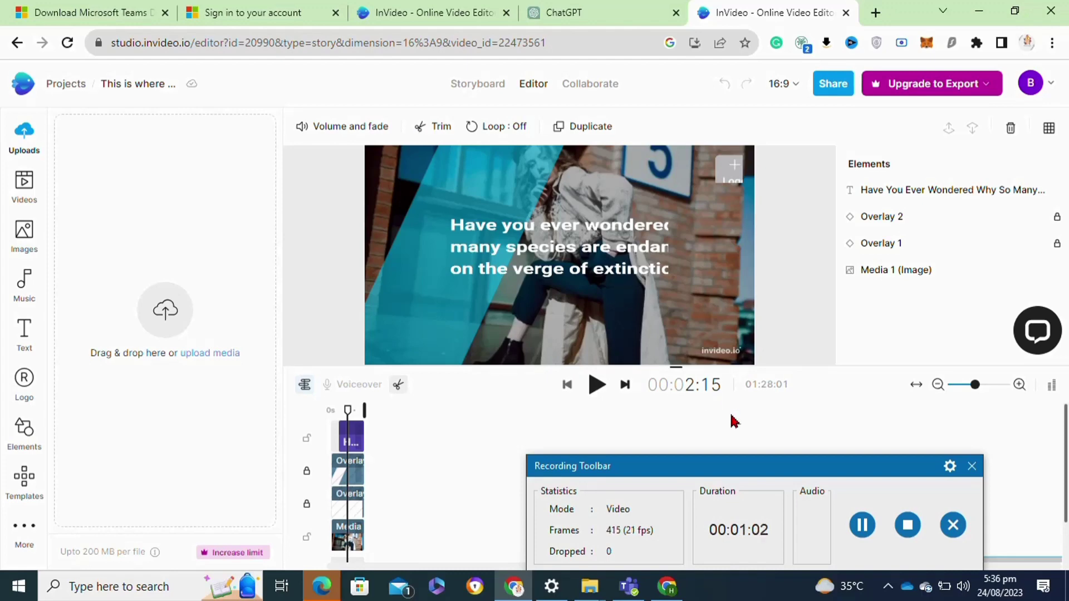
# Split the title and media clips at the playhead, then try moving the locked Overlay clip
pyautogui.click(862, 525)
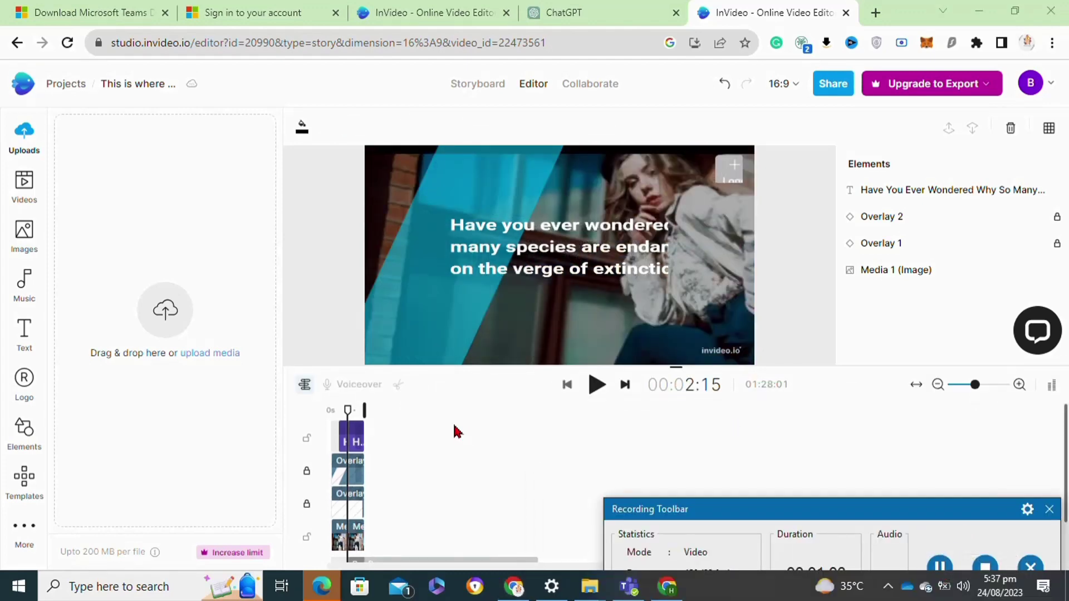
pyautogui.click(395, 280)
pyautogui.click(363, 449)
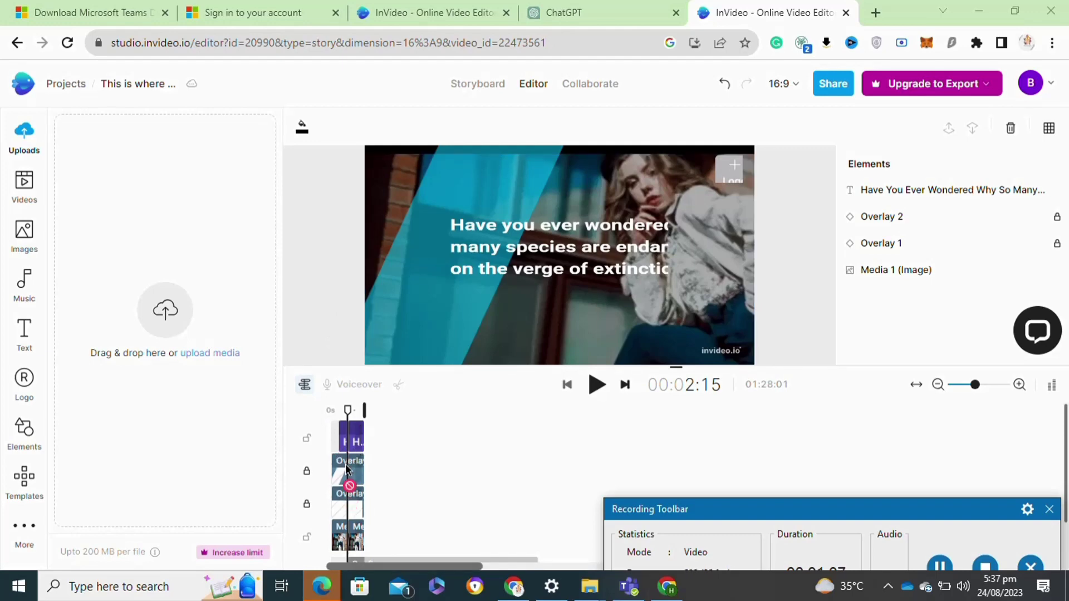
pyautogui.moveTo(344, 460)
pyautogui.mouseDown()
pyautogui.moveTo(367, 479)
pyautogui.moveTo(343, 478)
pyautogui.moveTo(398, 391)
pyautogui.mouseUp()
# Unlock the Overlay 2 track, then select and deselect the scene's background and title text
pyautogui.click(437, 262)
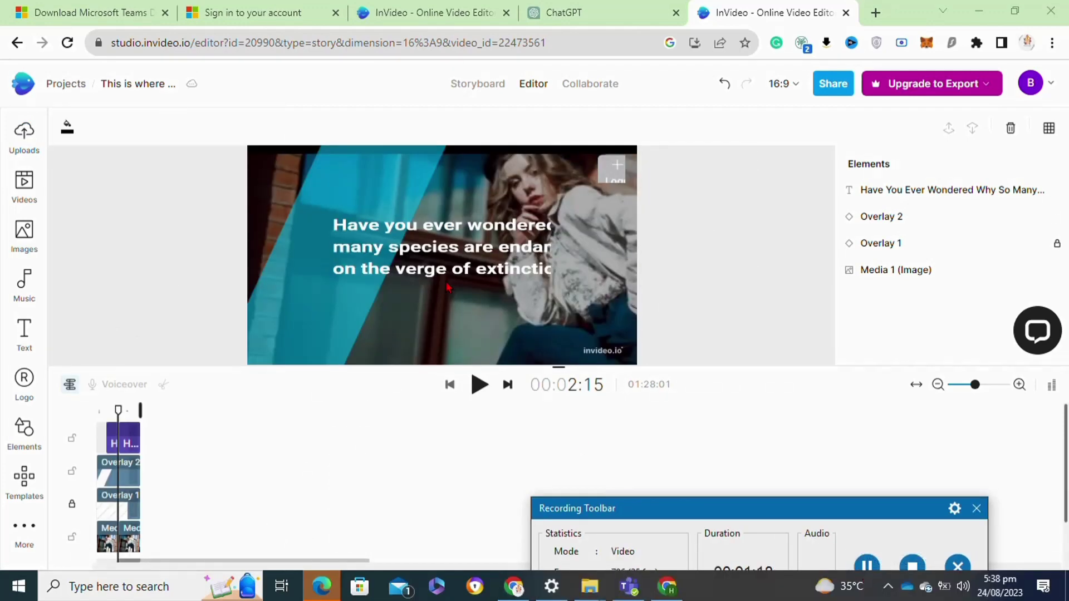
pyautogui.click(446, 282)
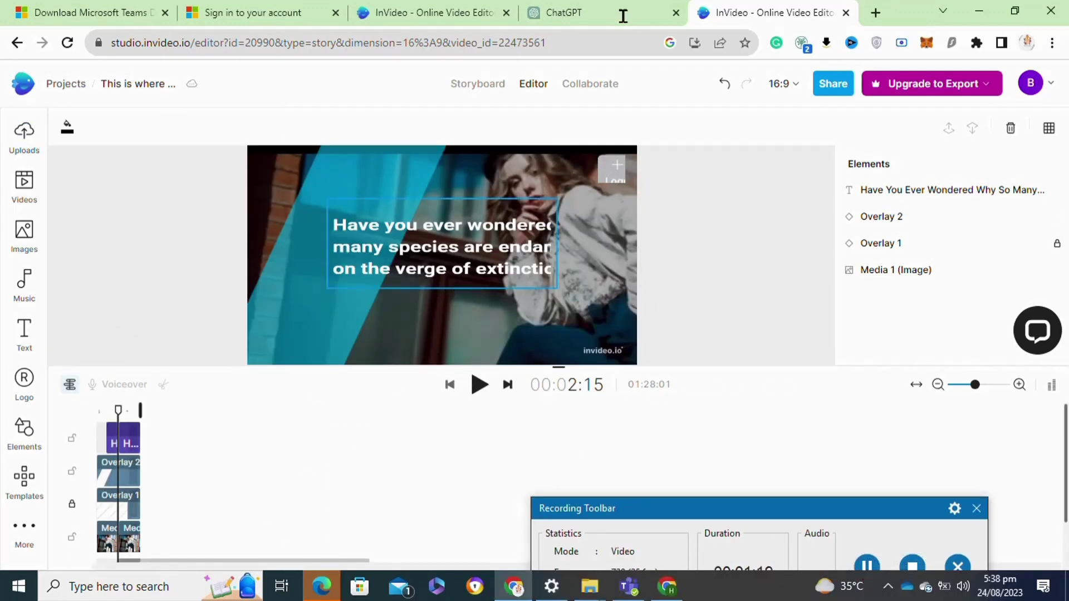
pyautogui.click(541, 88)
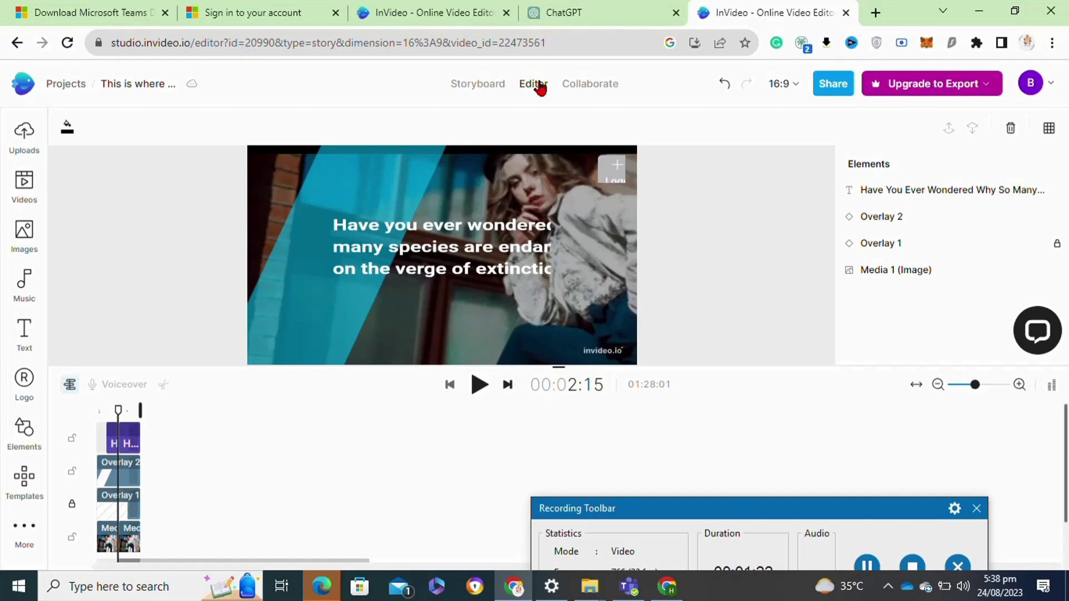